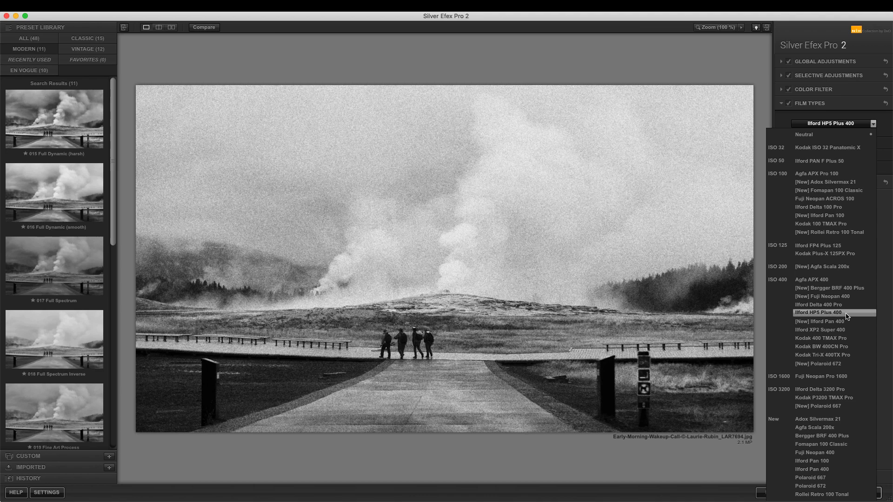
Confirm Ilford HP5 Plus 400 and expand the Grain, Sensitivity and Levels and Curves sections
click(848, 316)
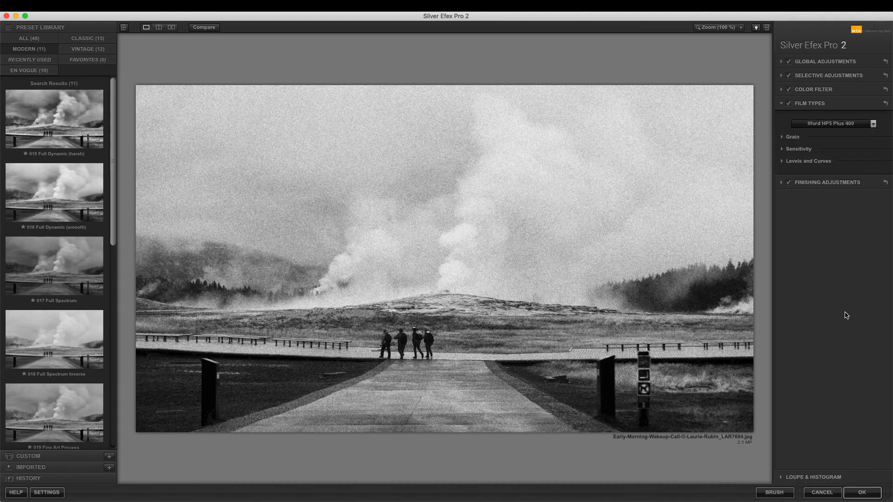
click(782, 137)
click(781, 188)
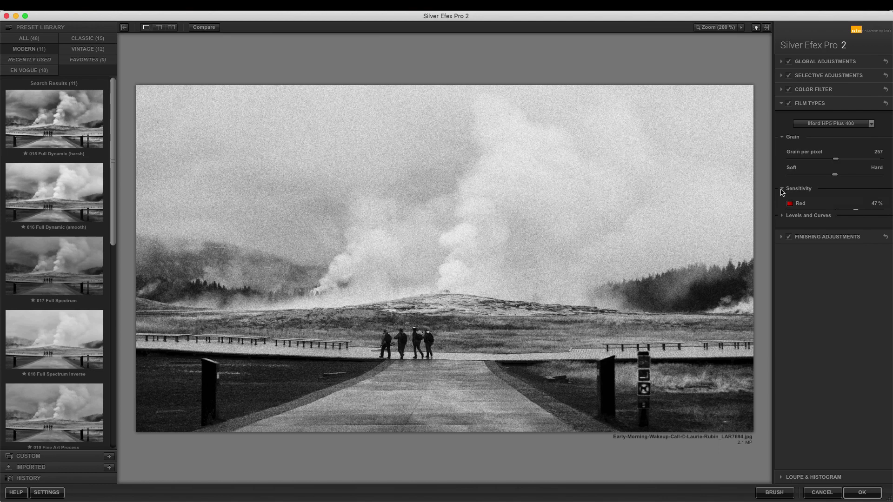
click(782, 305)
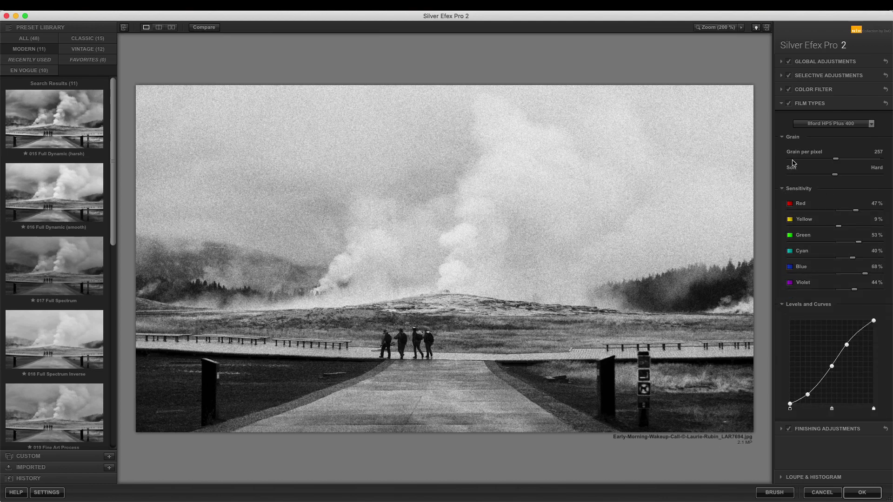
Adjust the film's grain per pixel slider while inspecting the grain zoomed in
key(space)
mouse_move(836, 160)
mouse_down()
mouse_move(850, 160)
mouse_move(823, 160)
mouse_up()
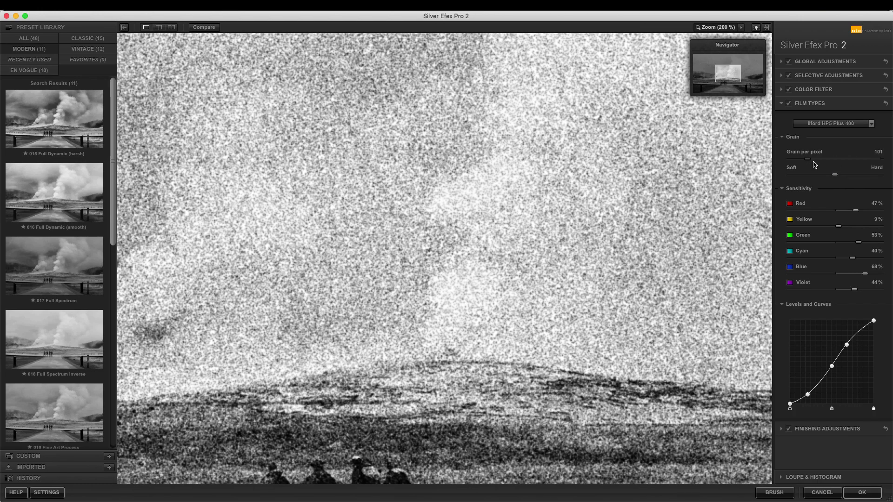
key(space)
key(space)
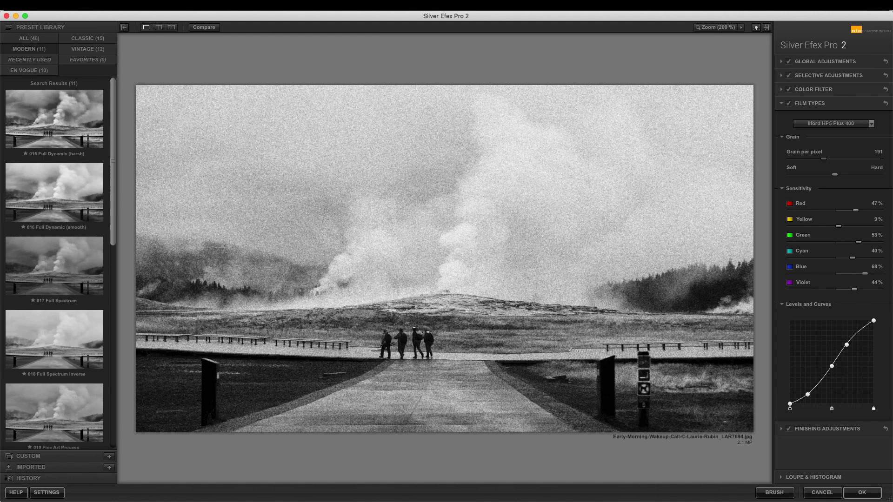
Add a selective-adjustment control point placed on the geyser steam
click(781, 75)
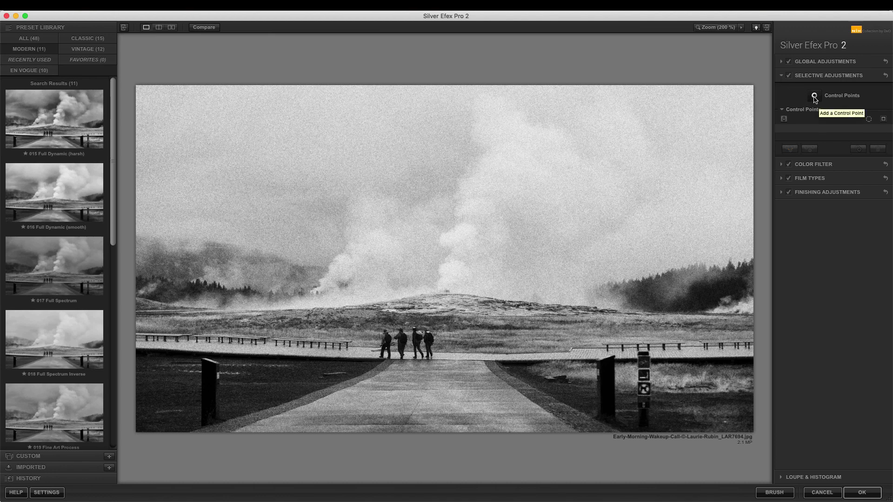
click(814, 96)
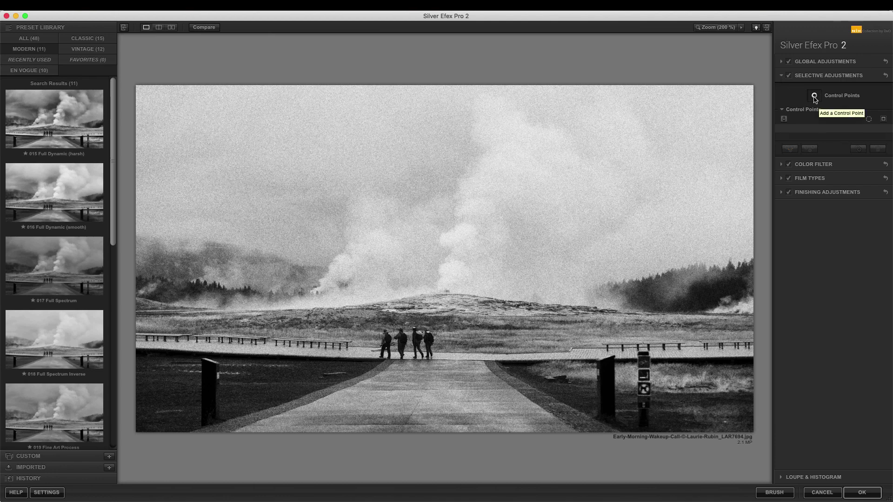
click(474, 227)
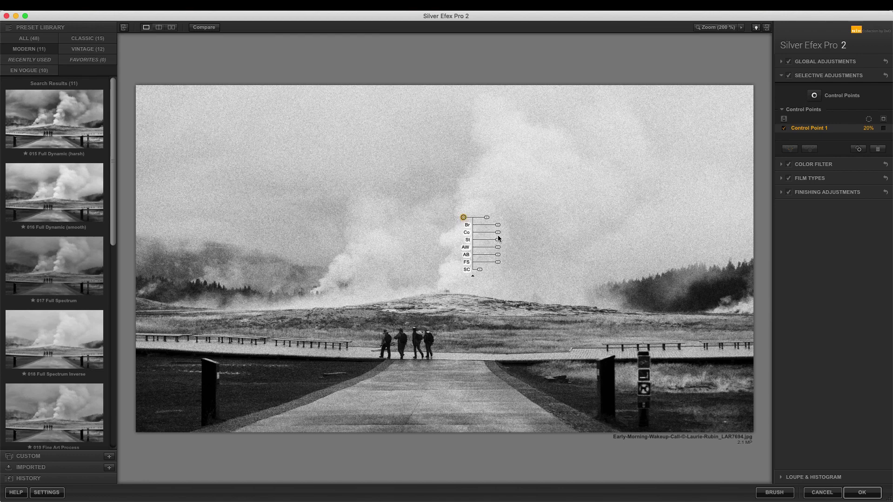
Raise the control point's structure to 100% and widen its area slightly to 20%
mouse_move(498, 239)
mouse_down()
mouse_move(517, 239)
mouse_move(501, 218)
mouse_move(487, 219)
mouse_up()
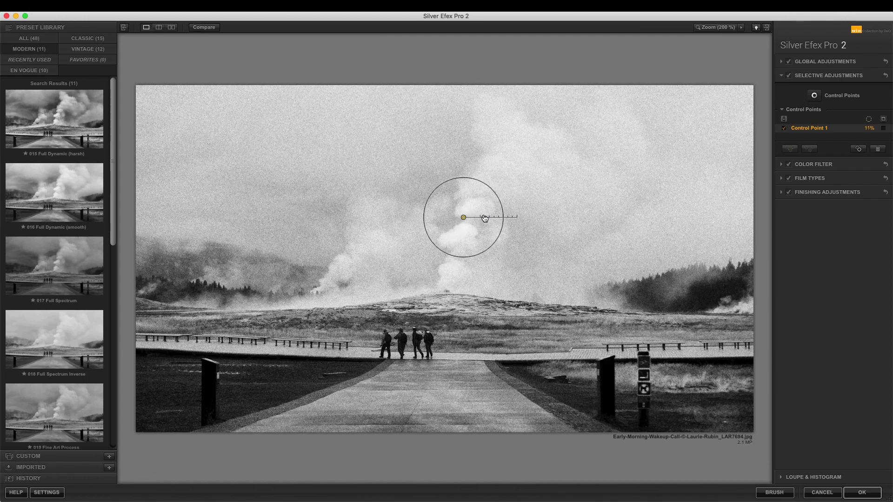
drag(487, 219, 487, 217)
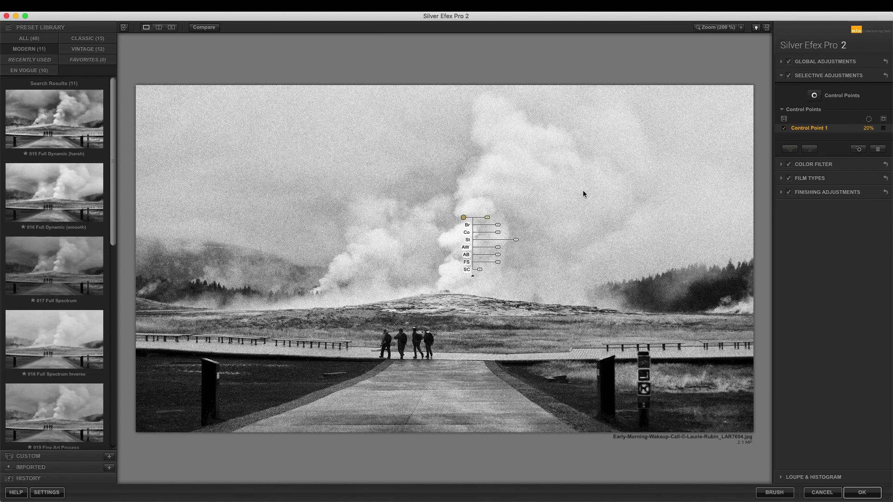
Show the control point's selection mask and shift the point within the steam column
click(884, 128)
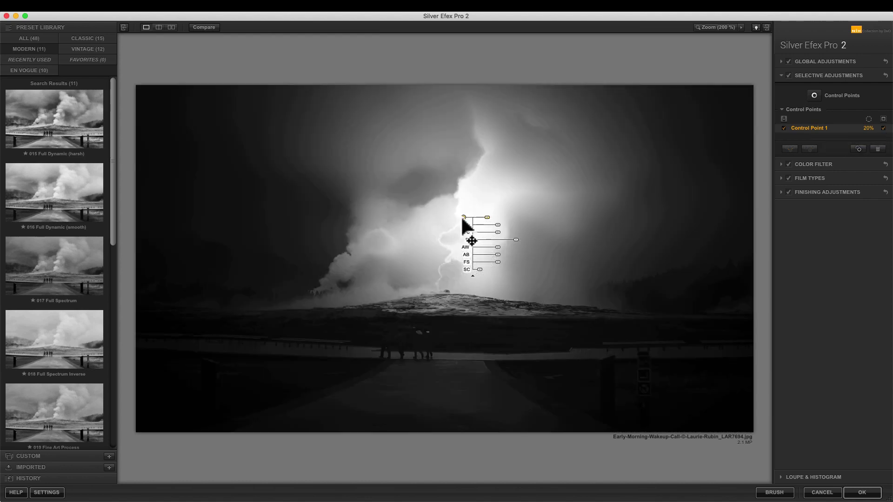
mouse_move(463, 218)
mouse_down()
mouse_move(498, 217)
mouse_move(448, 309)
mouse_move(452, 231)
mouse_up()
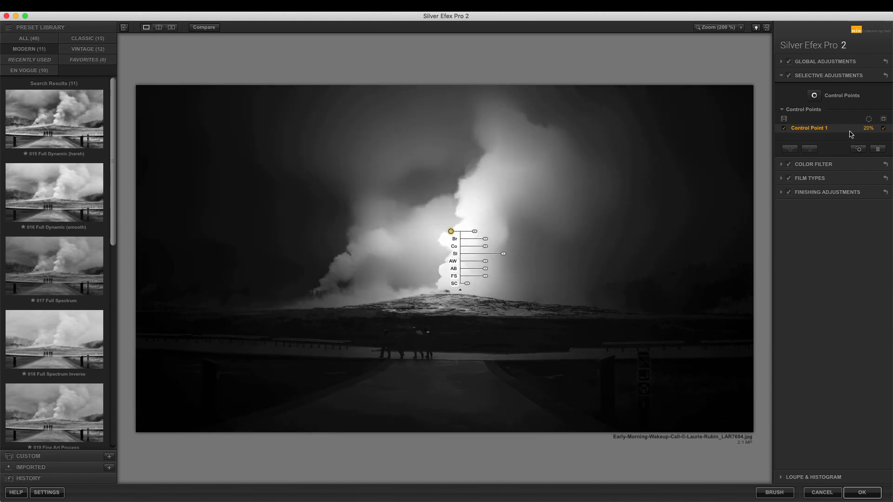
click(882, 130)
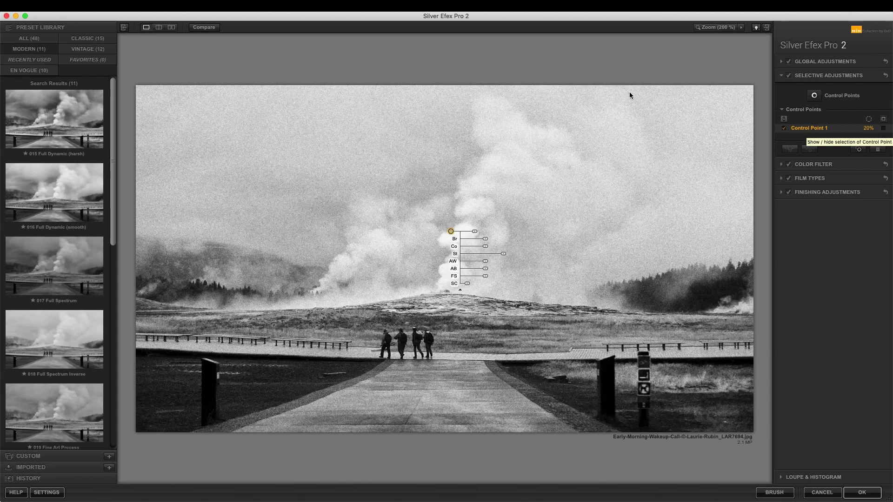
click(435, 103)
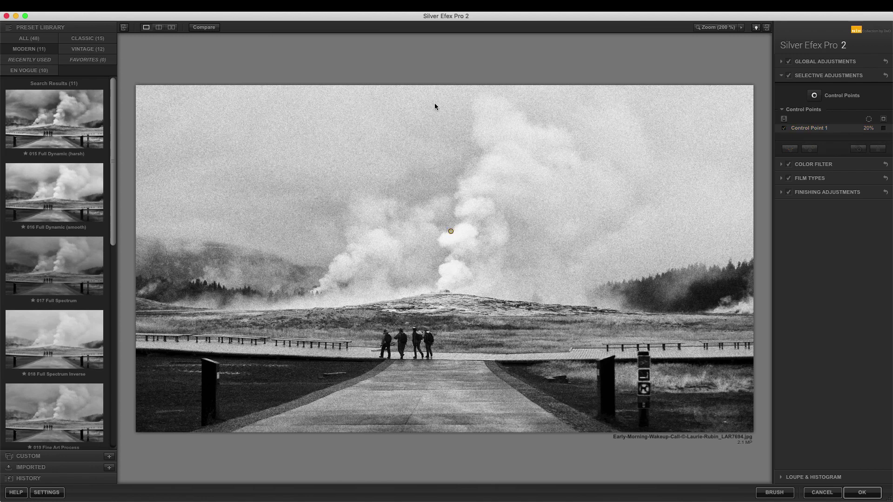
click(204, 28)
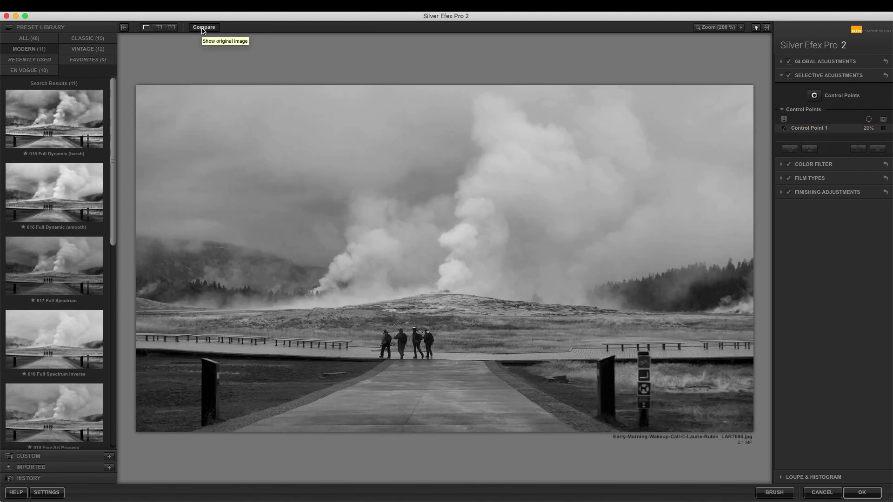
click(204, 27)
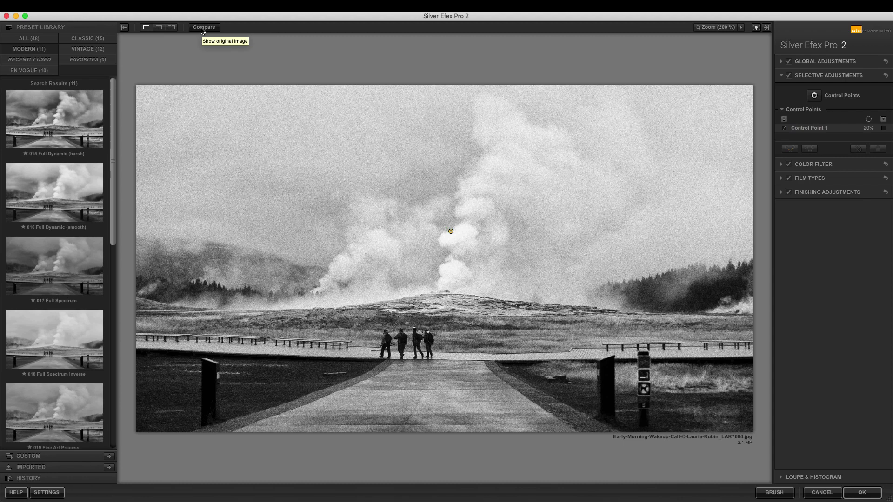
click(204, 27)
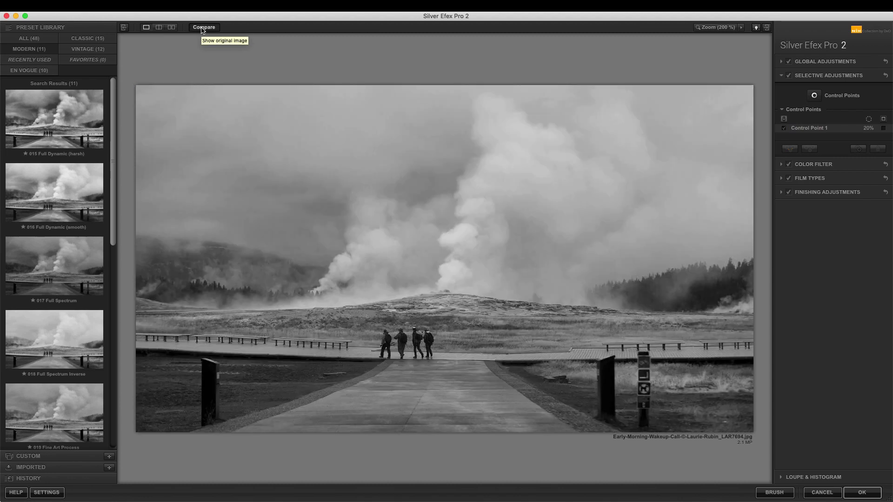
click(203, 30)
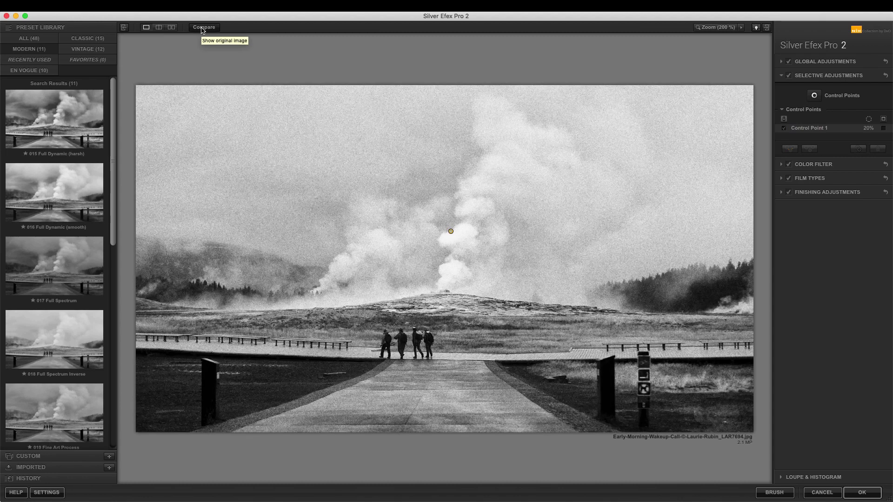